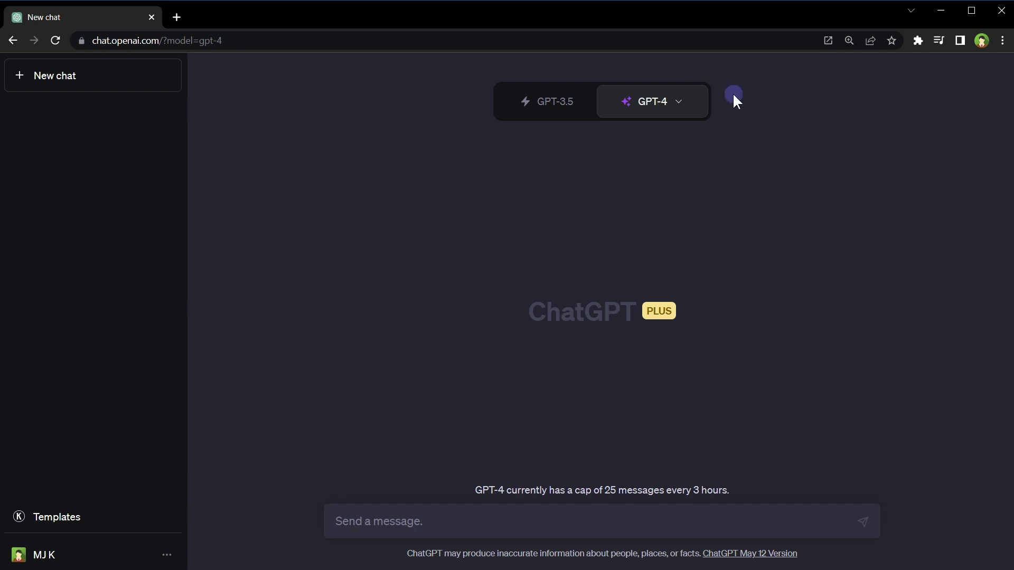
Turn on the Plugins beta feature in Settings > Beta features, then close Settings.
{"action": "left_click", "coordinate": [172, 554]}
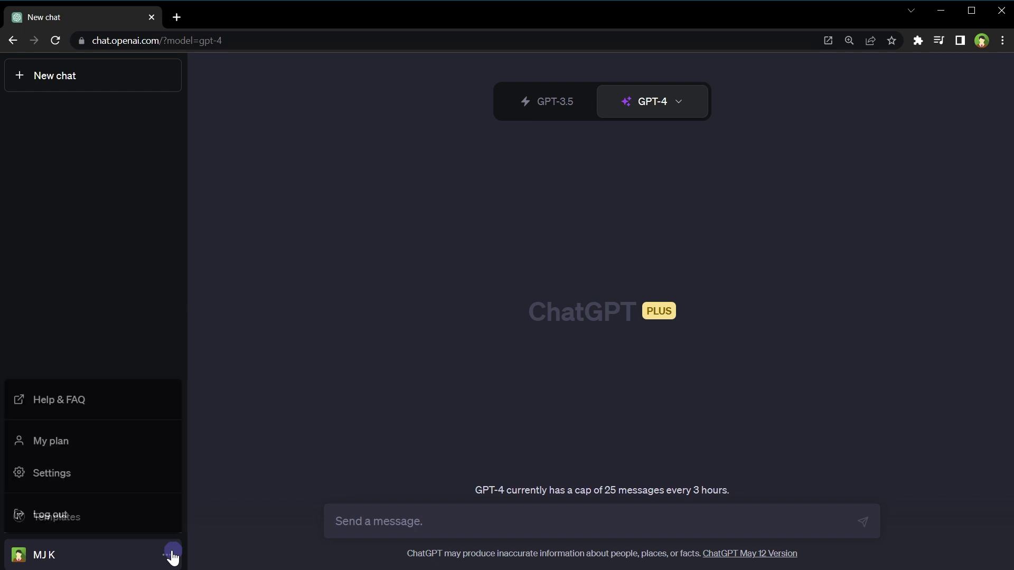
{"action": "left_click", "coordinate": [146, 474]}
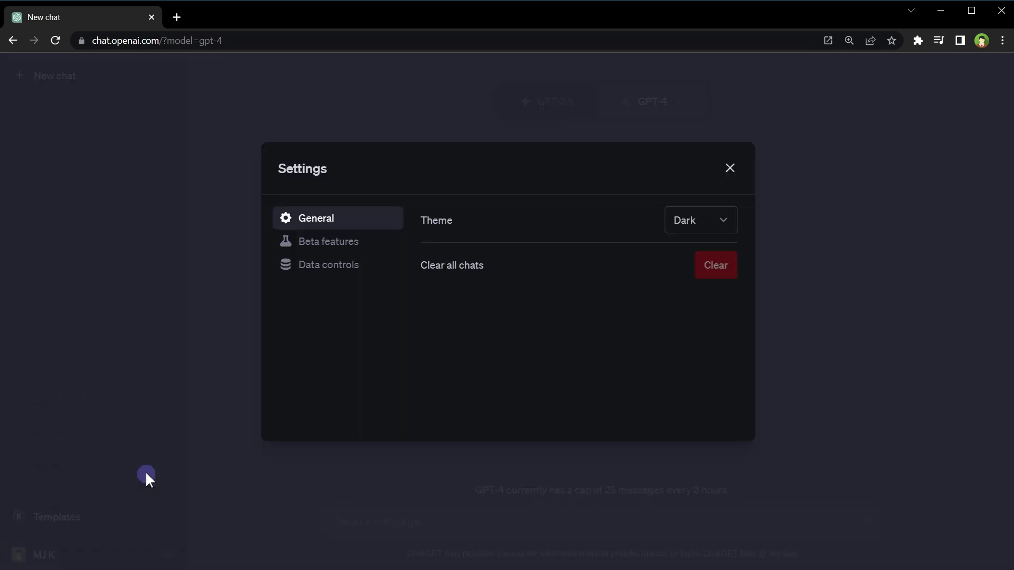
{"action": "left_click", "coordinate": [353, 242]}
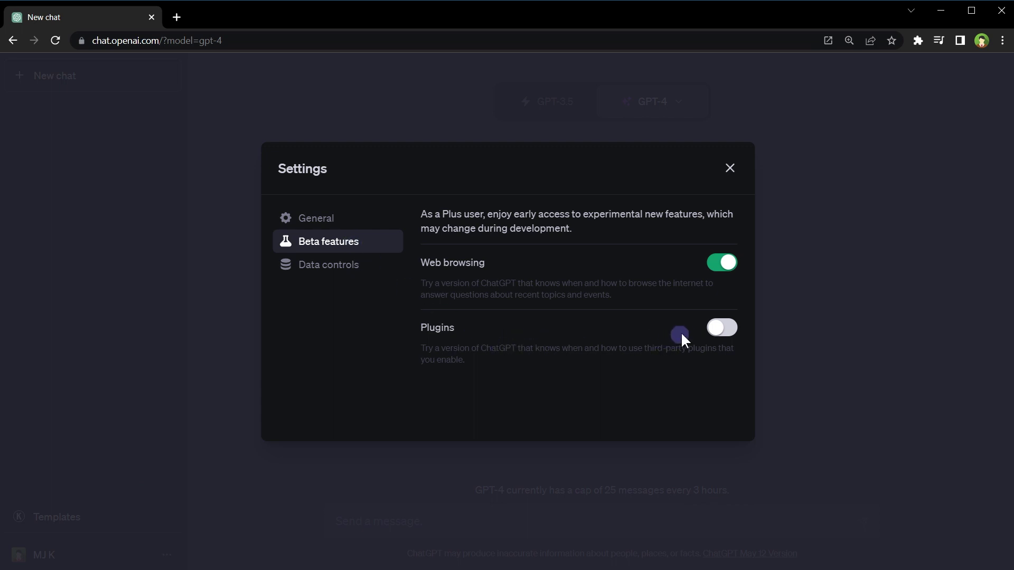
{"action": "left_click", "coordinate": [720, 332]}
{"action": "left_click", "coordinate": [729, 168]}
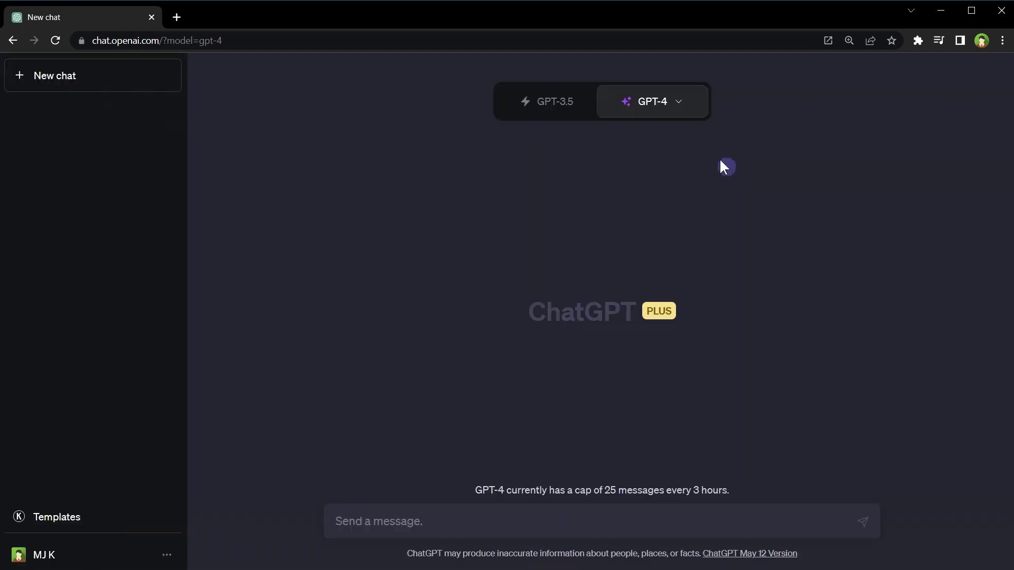
Switch the GPT-4 chat to Plugins mode and open its empty 'No plugins enabled' list.
{"action": "left_click", "coordinate": [684, 105]}
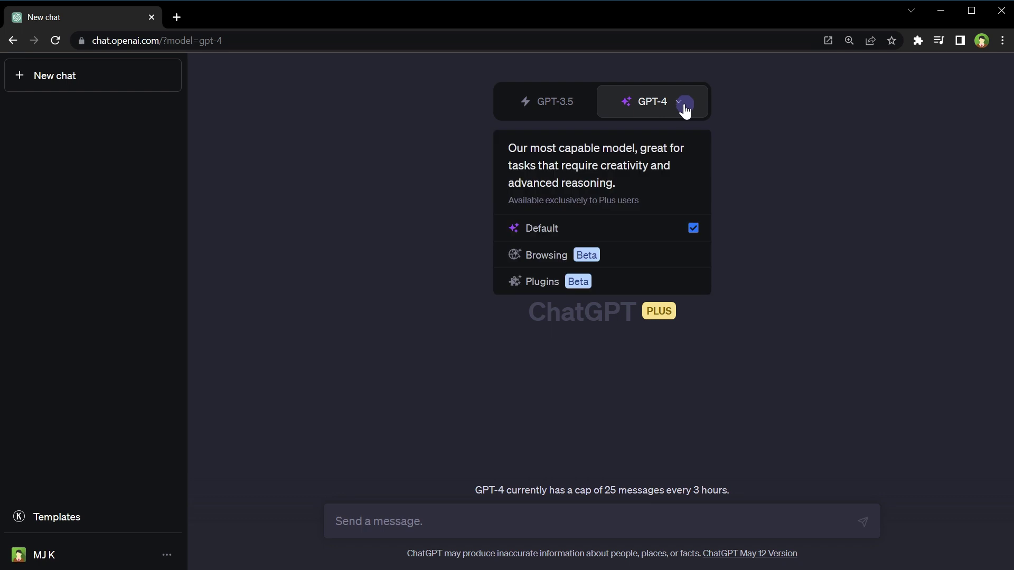
{"action": "left_click", "coordinate": [679, 280]}
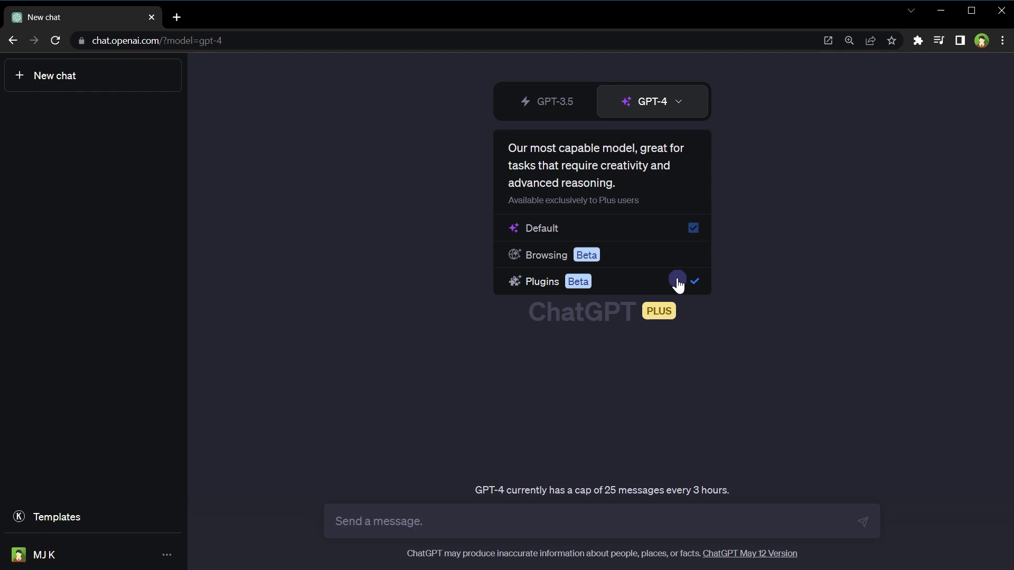
{"action": "left_click", "coordinate": [661, 281]}
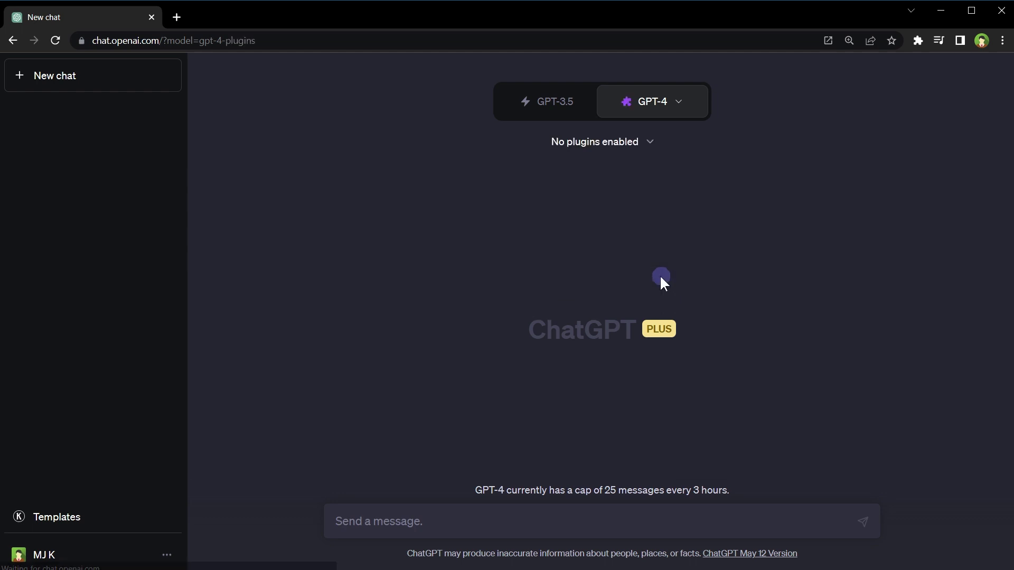
{"action": "left_click", "coordinate": [691, 105]}
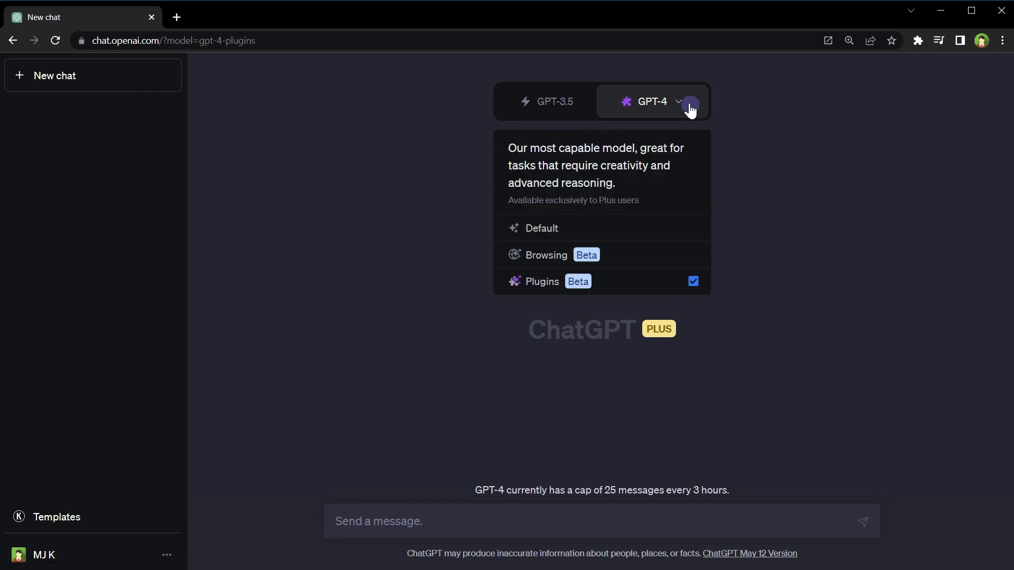
{"action": "left_click", "coordinate": [655, 283]}
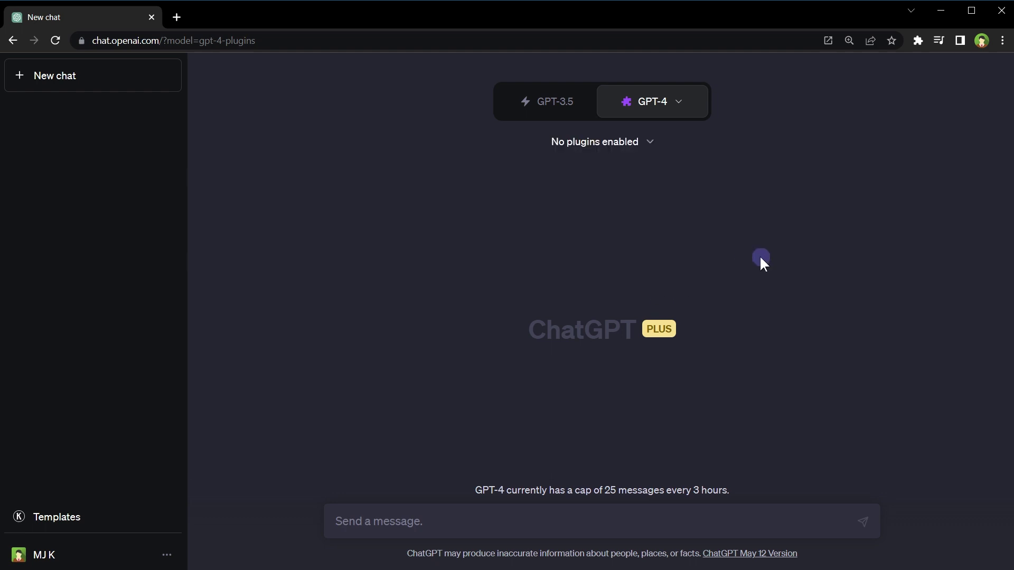
{"action": "left_click", "coordinate": [650, 143]}
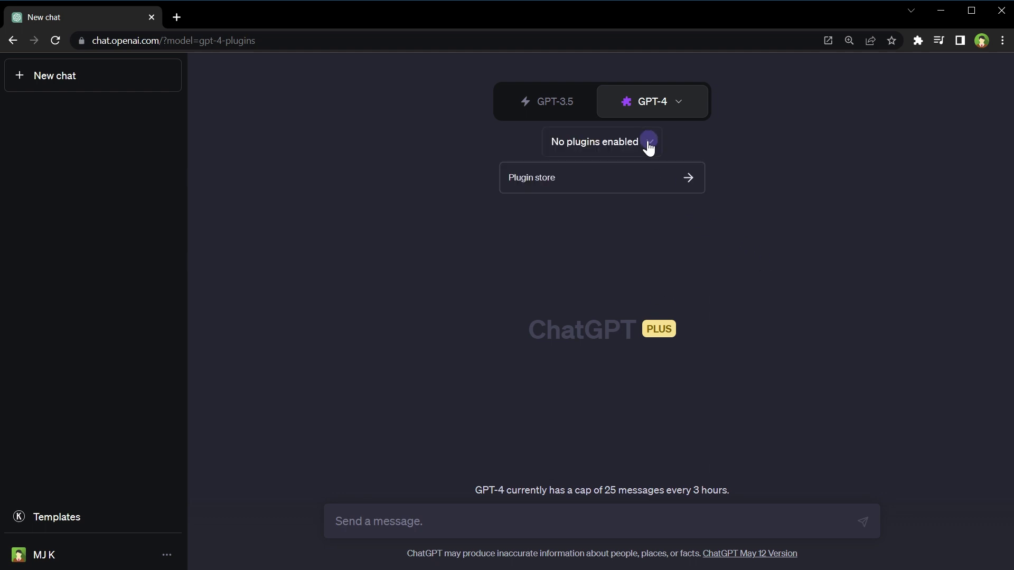
Open the Plugin store from the plugins dropdown.
{"action": "left_click", "coordinate": [643, 186]}
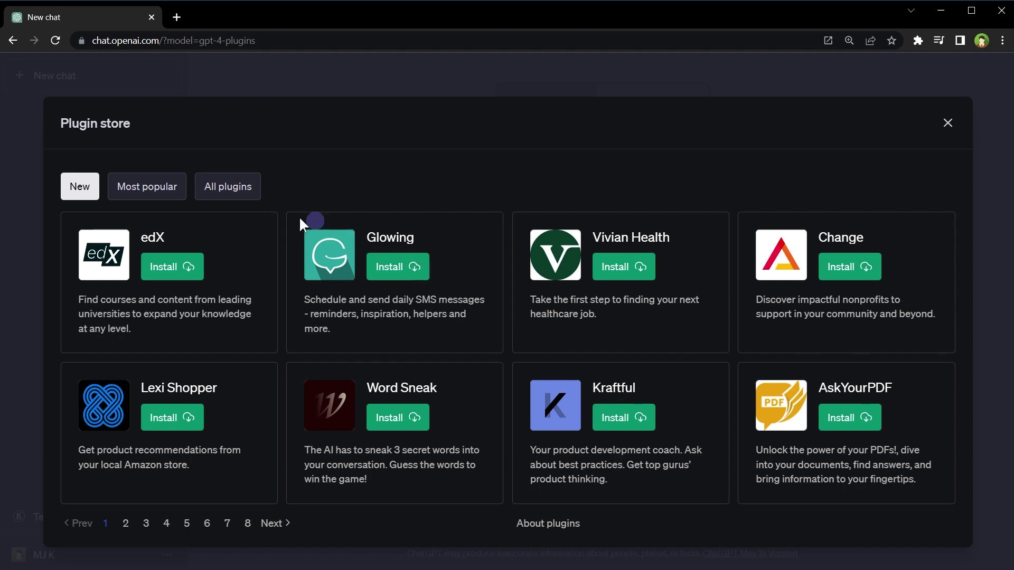
Find Tasty Recipes on page 3 of All plugins and install it.
{"action": "left_click", "coordinate": [220, 191]}
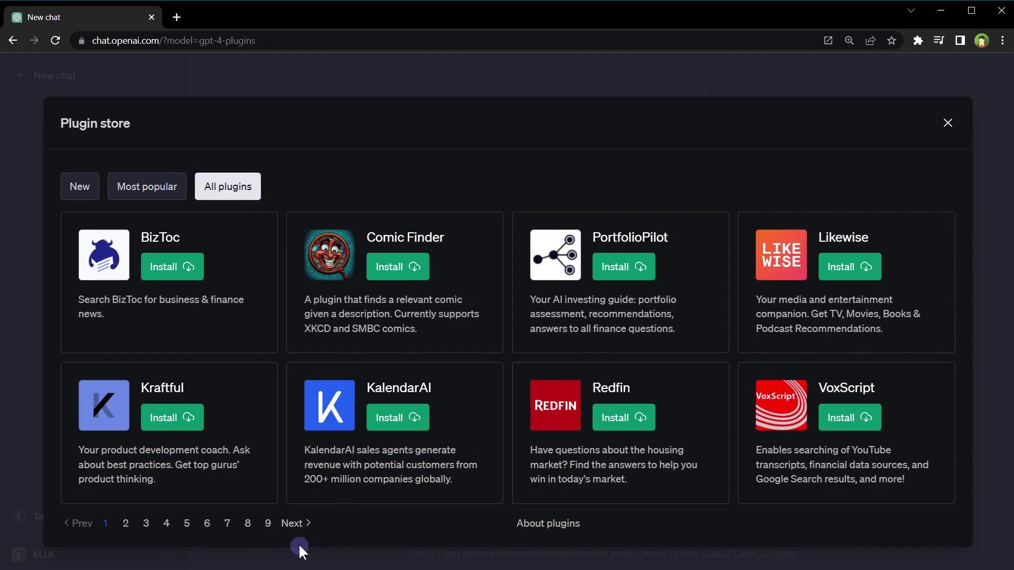
{"action": "left_click", "coordinate": [294, 526]}
{"action": "left_click", "coordinate": [294, 525]}
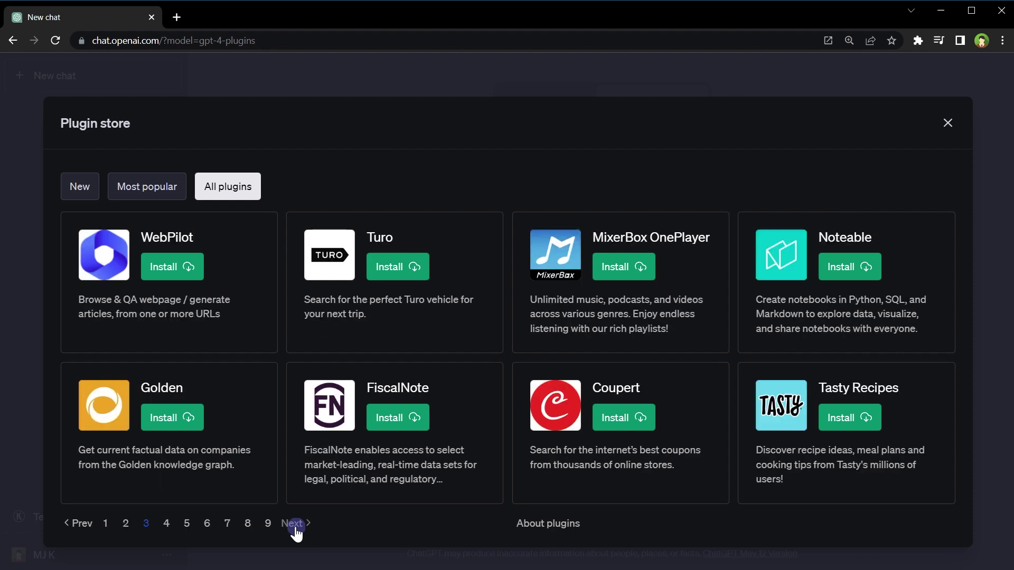
{"action": "left_click", "coordinate": [294, 525]}
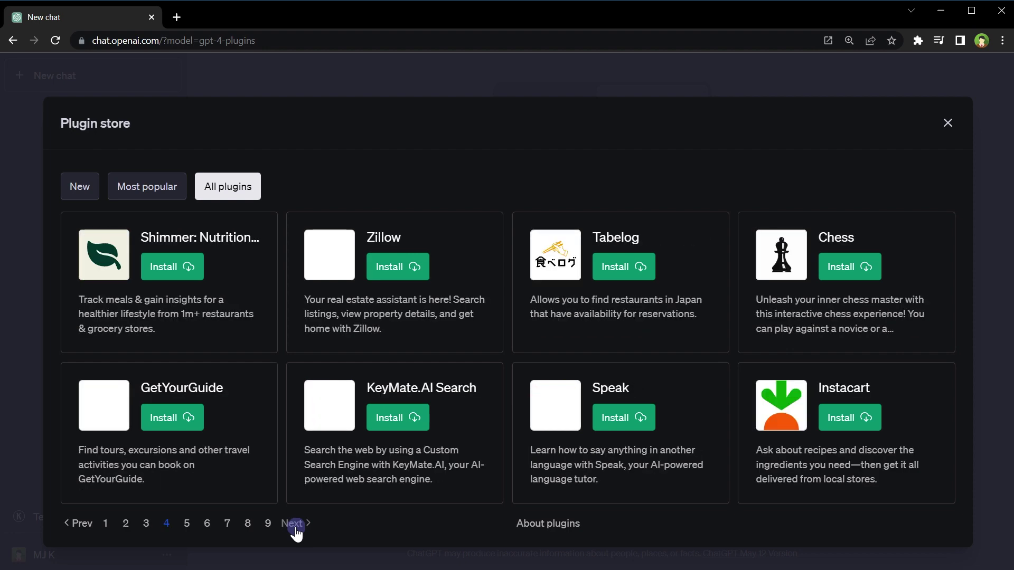
{"action": "left_click", "coordinate": [77, 526]}
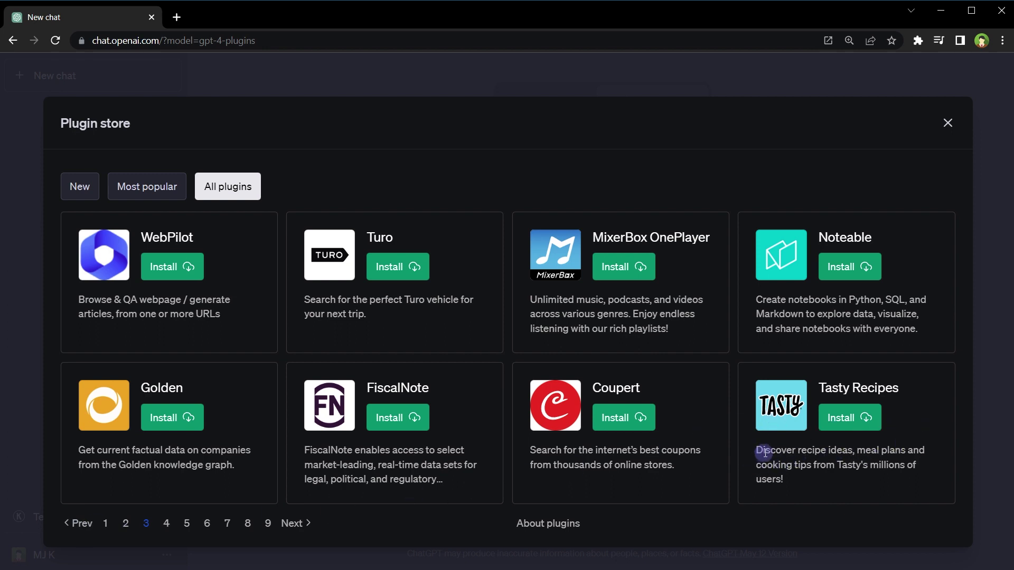
{"action": "left_click", "coordinate": [850, 420]}
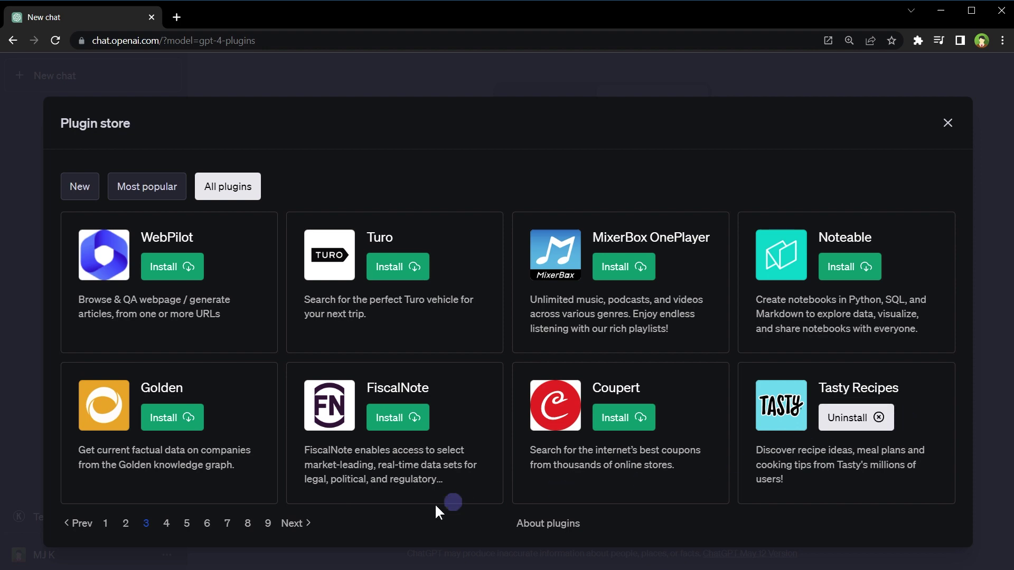
Install the Weather Report Data plugin from page 6 of the catalogue.
{"action": "left_click", "coordinate": [294, 525]}
{"action": "left_click", "coordinate": [296, 526]}
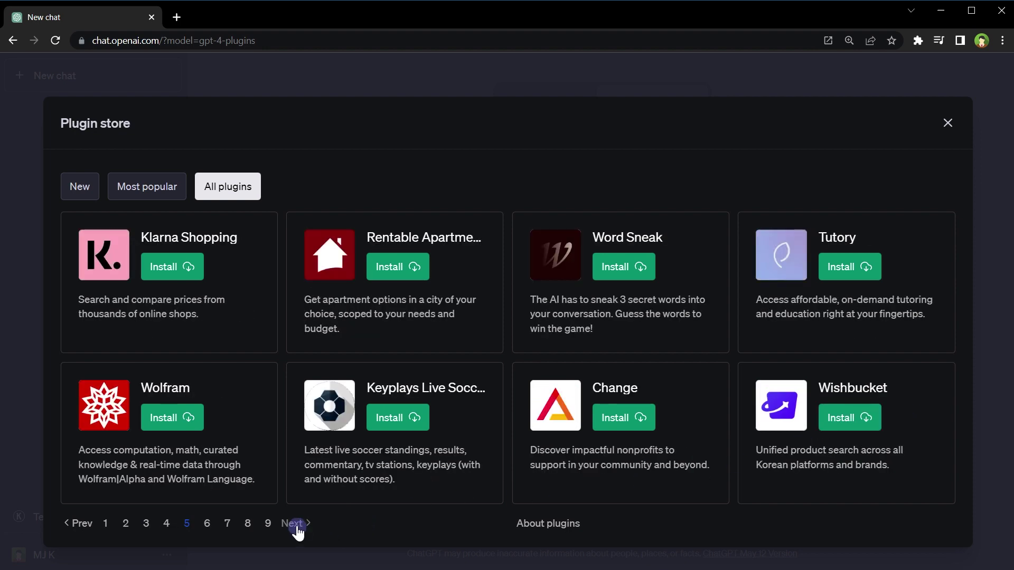
{"action": "left_click", "coordinate": [293, 524]}
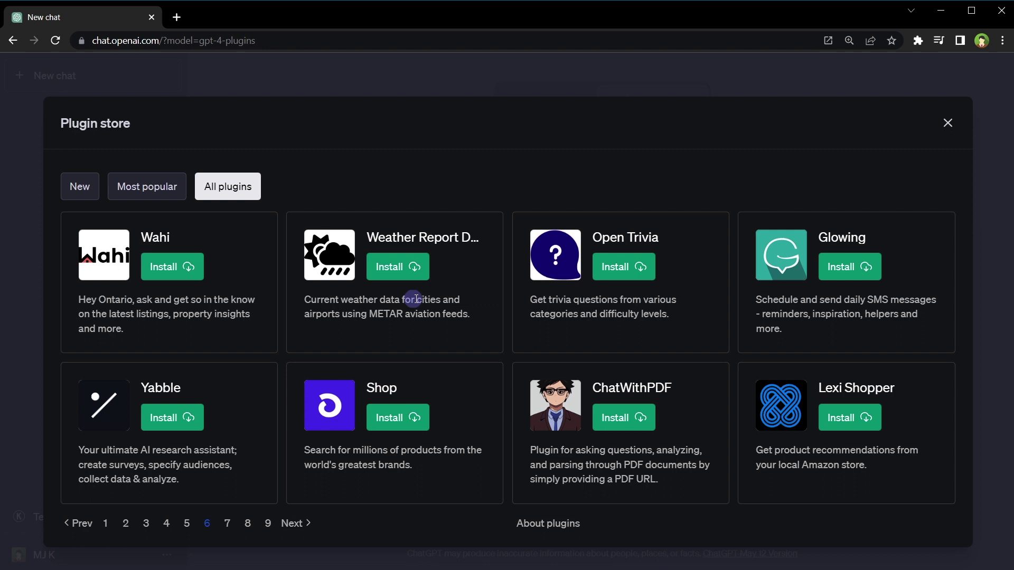
{"action": "left_click", "coordinate": [416, 267]}
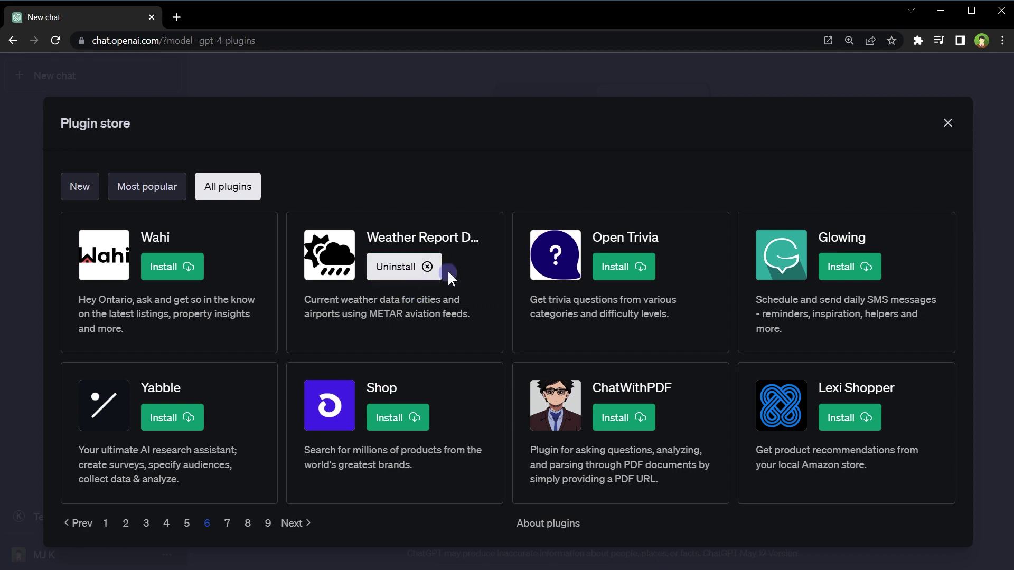
Install One Word Domains and Ambition from page 8, then close the Plugin store.
{"action": "left_click", "coordinate": [298, 525]}
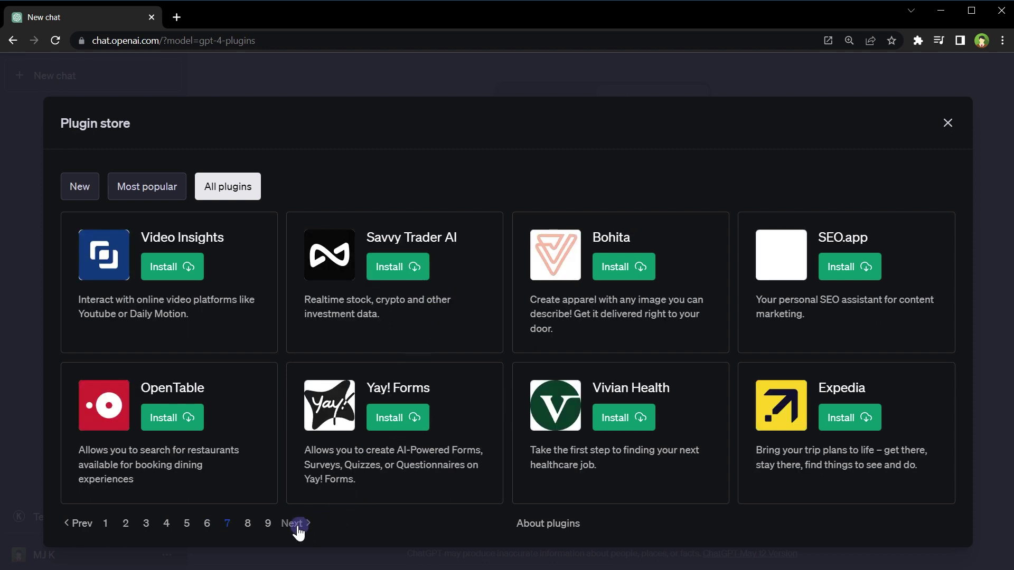
{"action": "left_click", "coordinate": [299, 524]}
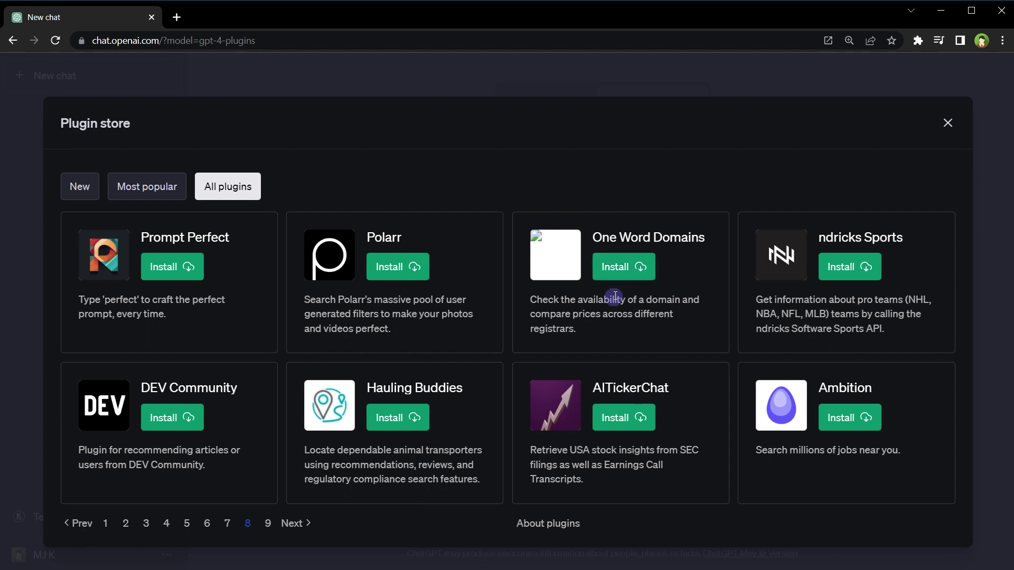
{"action": "left_click", "coordinate": [631, 279]}
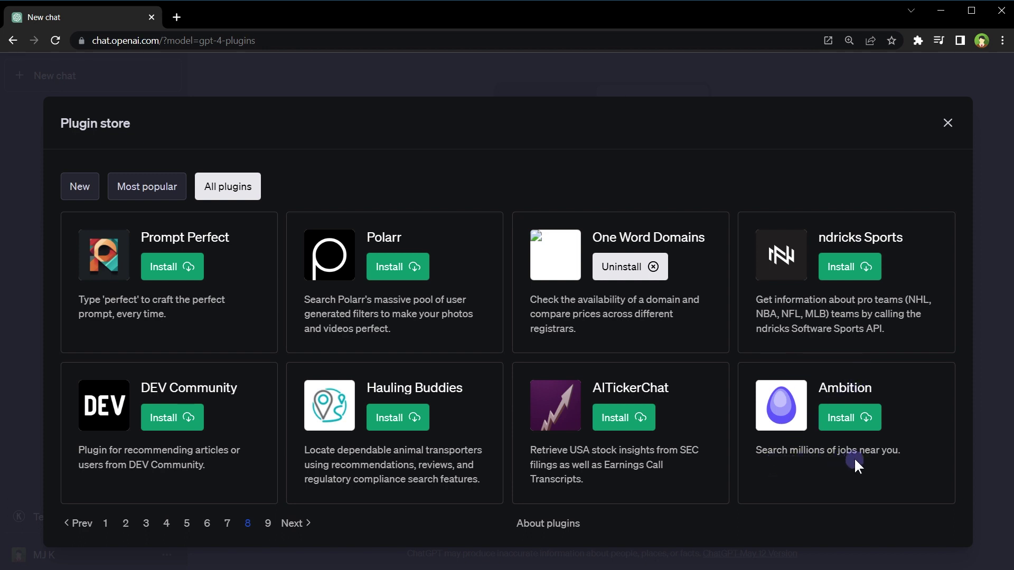
{"action": "left_click", "coordinate": [860, 425]}
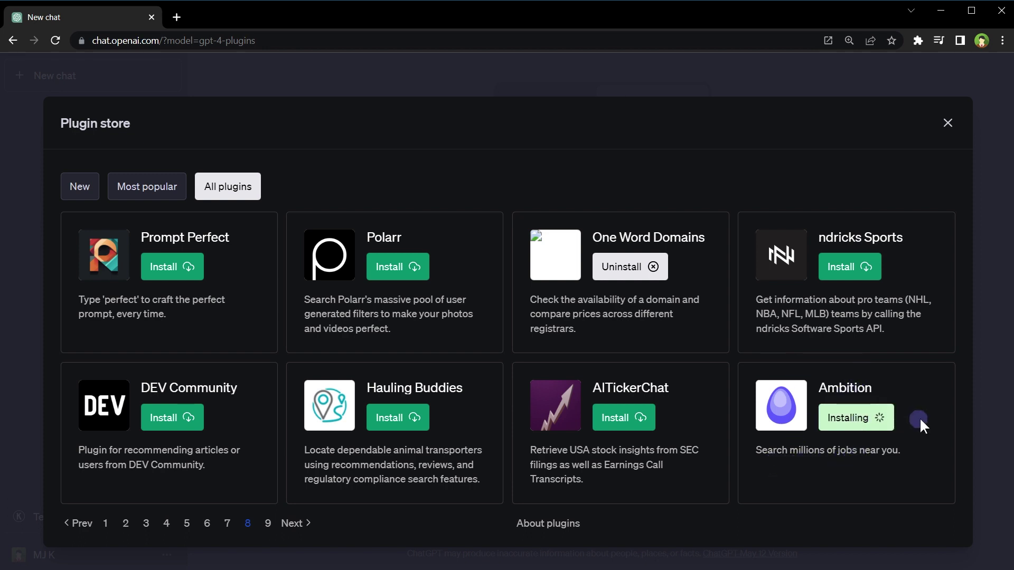
{"action": "left_click", "coordinate": [302, 523]}
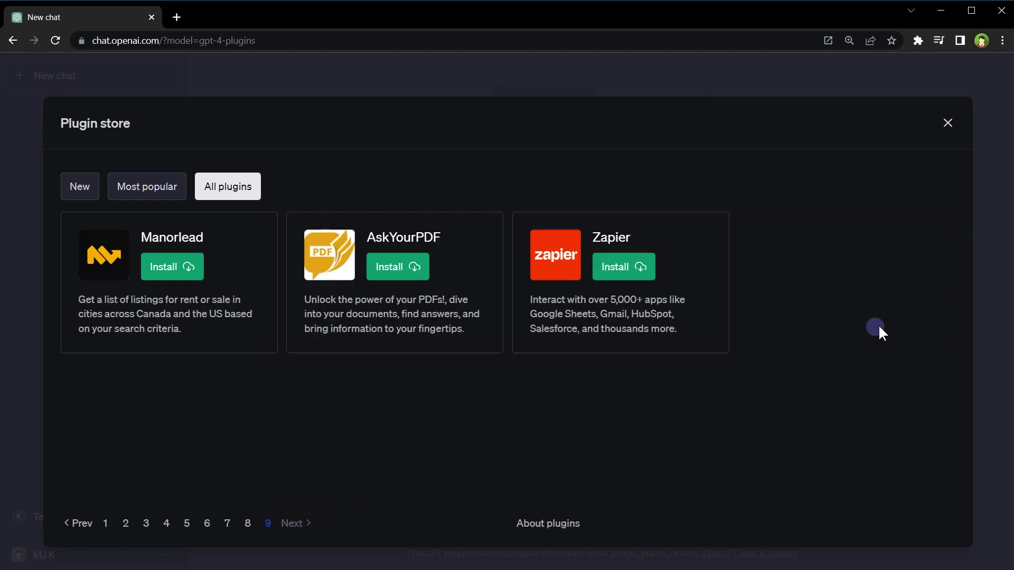
{"action": "left_click", "coordinate": [948, 123]}
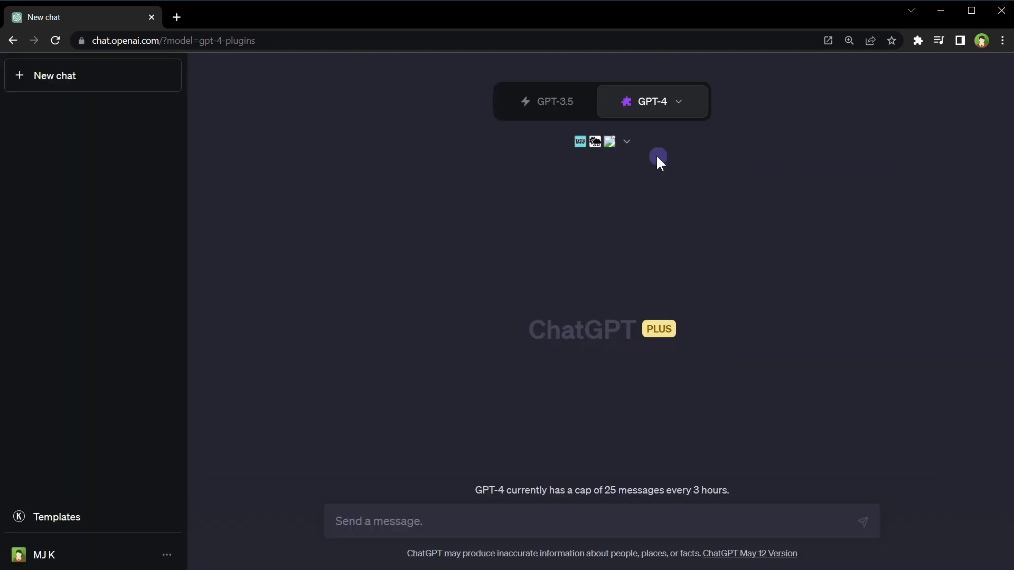
Confirm Tasty Recipes, Weather Report Data and One Word Domains are enabled, Ambition blocked by the three-plugin limit.
{"action": "left_click", "coordinate": [630, 144]}
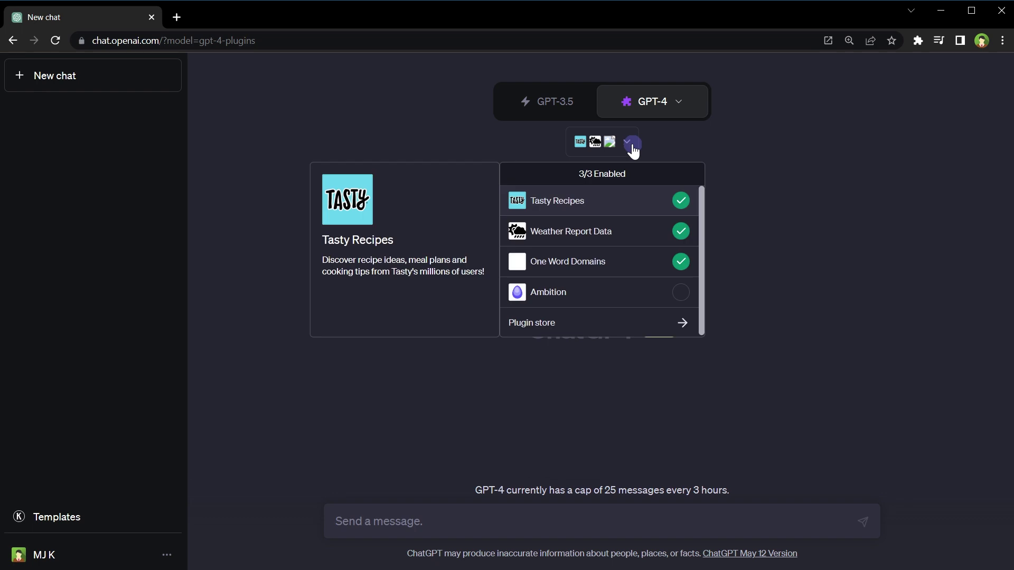
{"action": "left_click", "coordinate": [687, 293]}
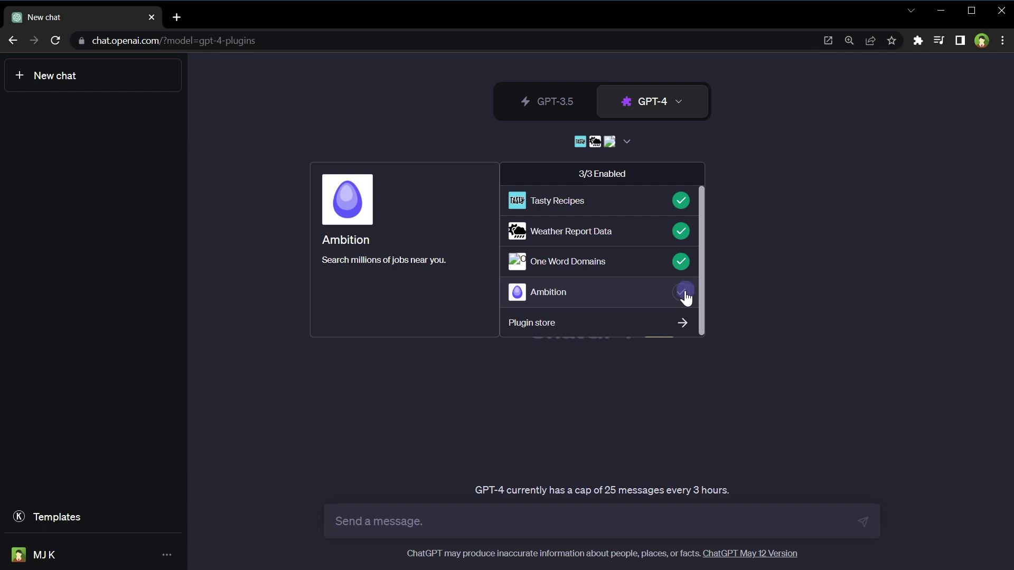
{"action": "left_click", "coordinate": [608, 325]}
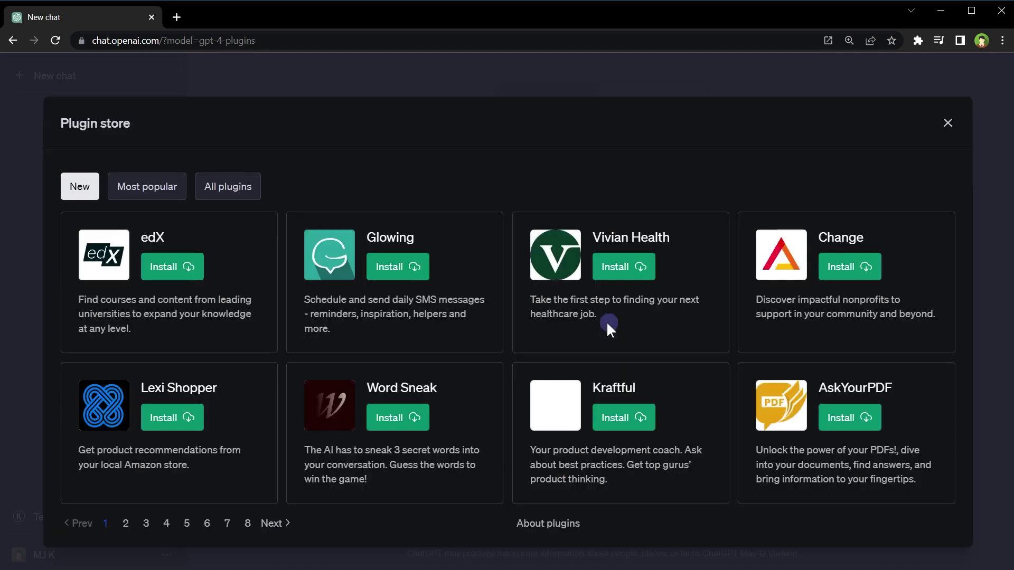
{"action": "left_click", "coordinate": [948, 123]}
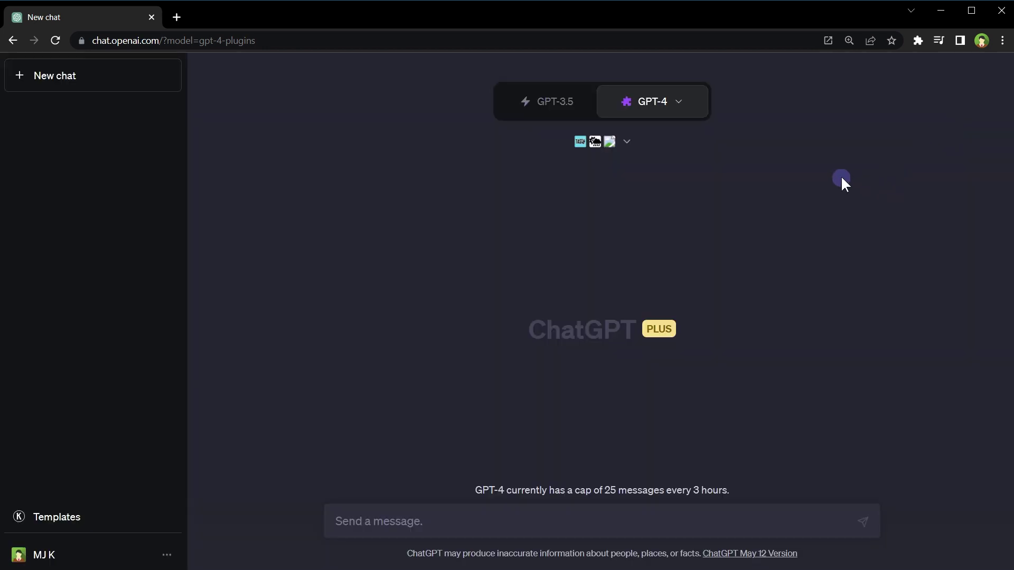
{"action": "mouse_move", "coordinate": [672, 100]}
{"action": "left_click", "coordinate": [627, 141]}
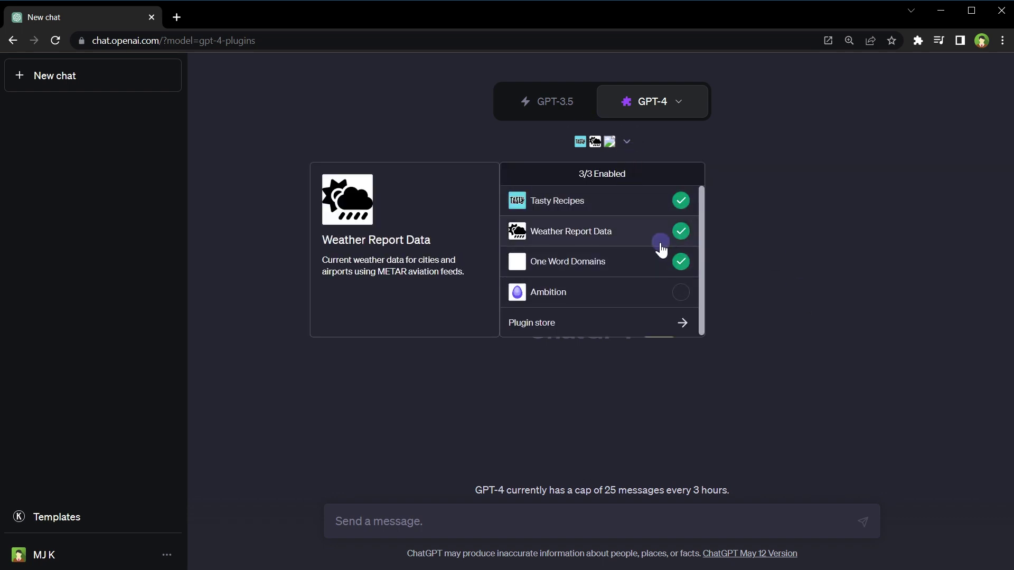
{"action": "left_click", "coordinate": [766, 240]}
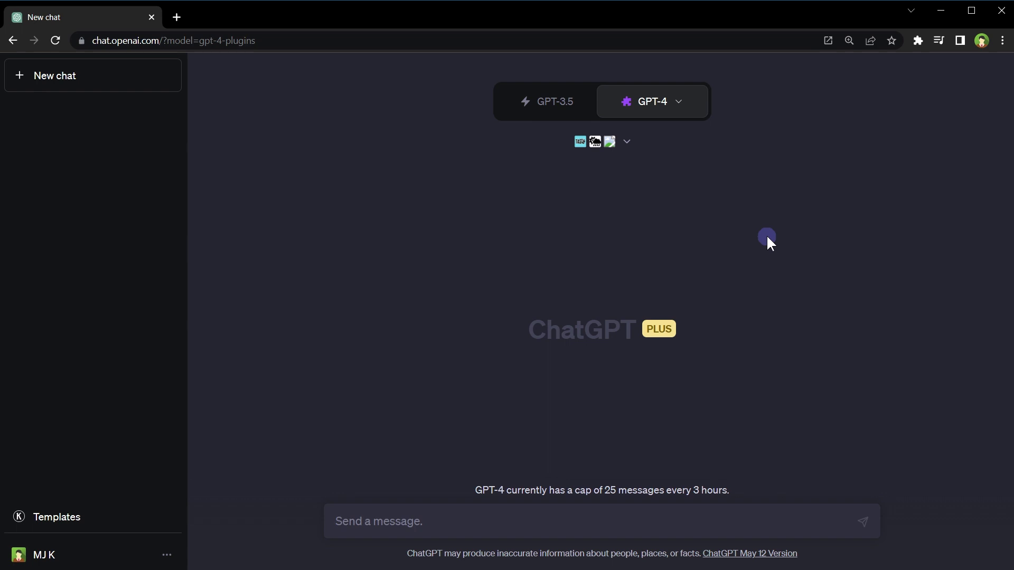
Send the pasted prompt asking for one-word domain names containing 'ai'.
{"action": "left_click", "coordinate": [601, 527]}
{"action": "type", "text": "suggest few one word domains to buy containing the word ai"}
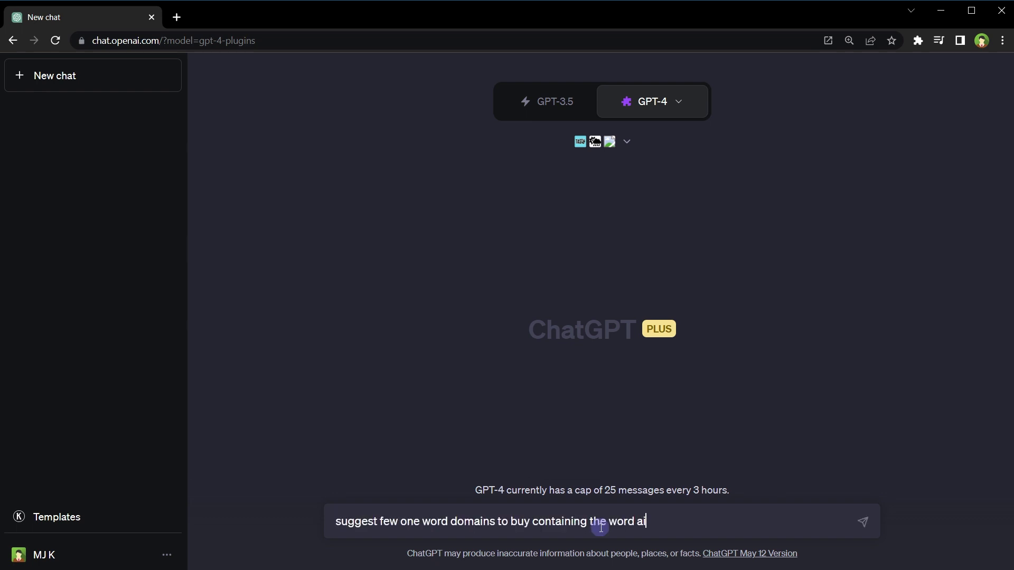
{"action": "triple_click", "coordinate": [601, 527]}
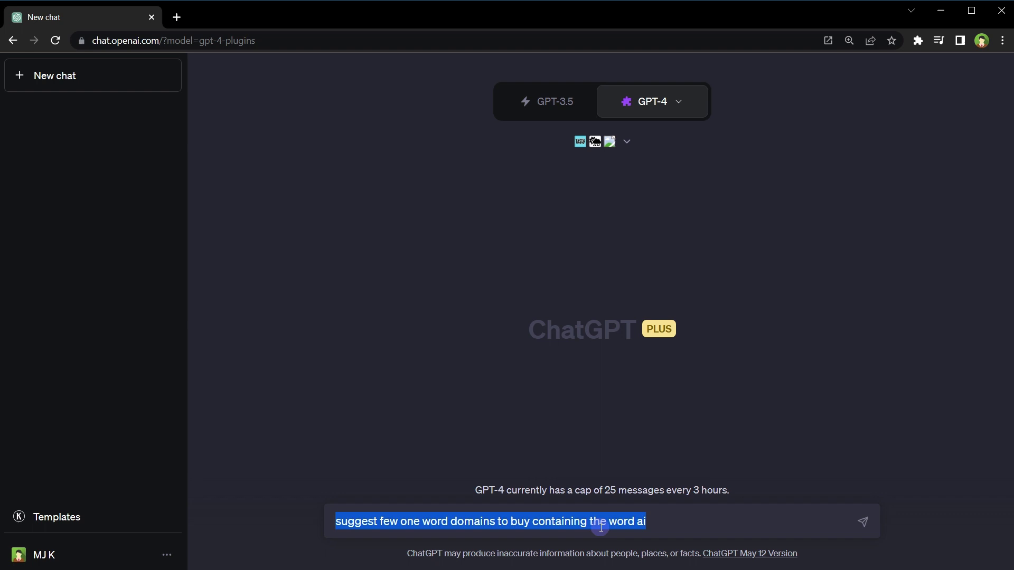
{"action": "key", "text": "End"}
{"action": "key", "text": "Return"}
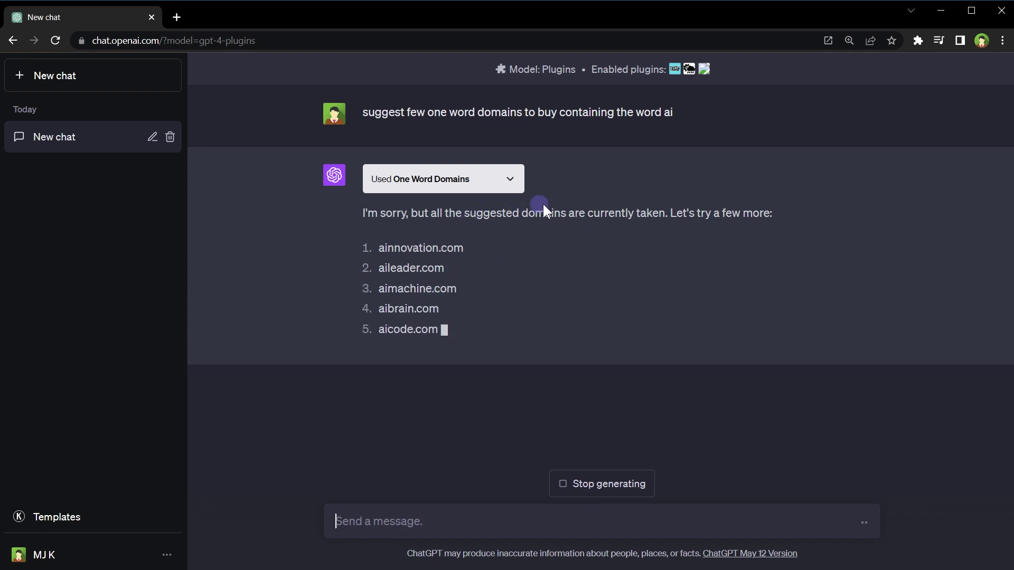
Highlight the reply's available domains: aichimera.com, aibasilisk.com and aigriffin.com.
{"action": "left_click_drag", "start_coordinate": [446, 325], "coordinate": [370, 253]}
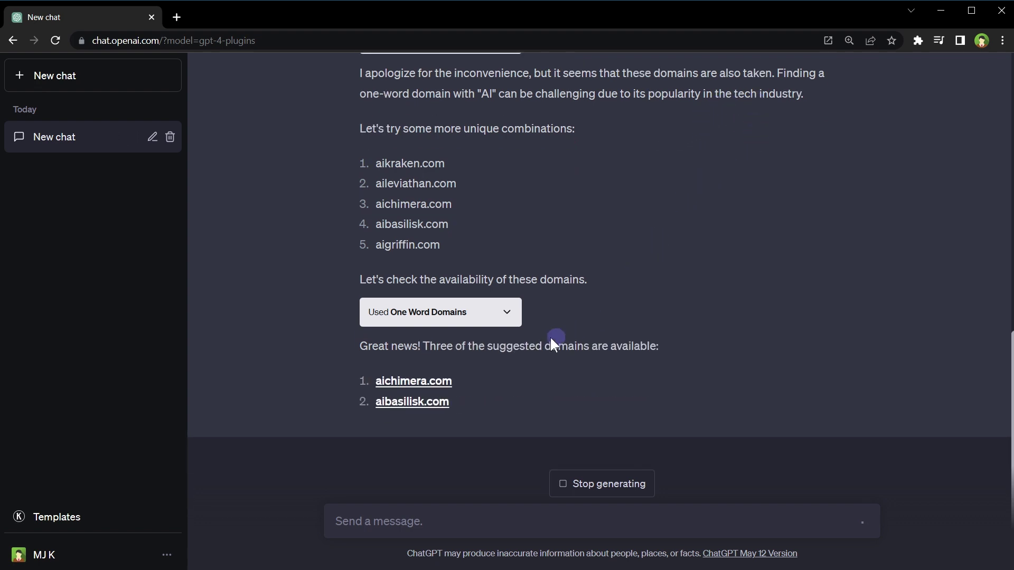
{"action": "left_click_drag", "start_coordinate": [428, 322], "coordinate": [582, 290]}
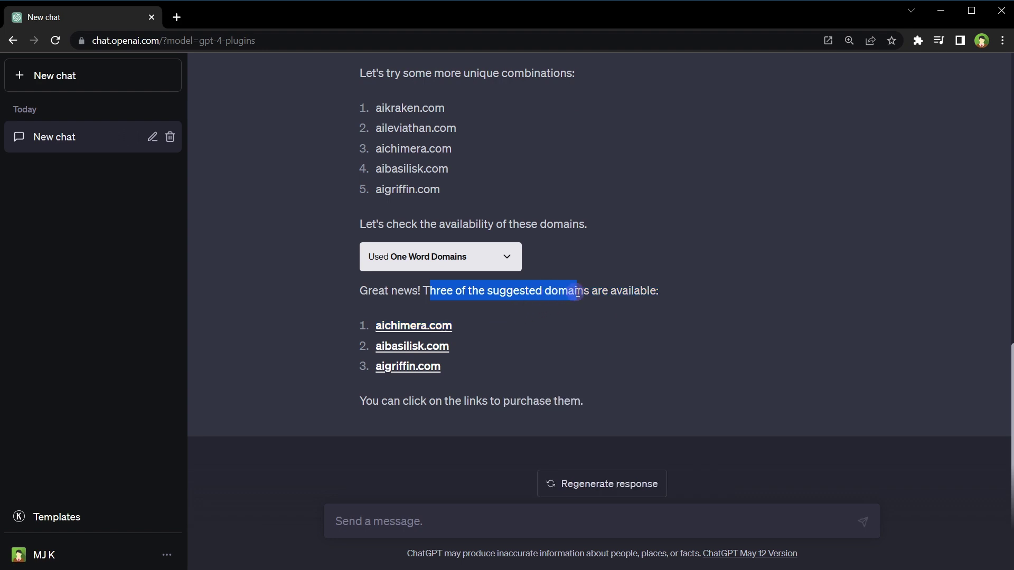
{"action": "left_click", "coordinate": [454, 366]}
{"action": "left_click_drag", "start_coordinate": [455, 366], "coordinate": [339, 324]}
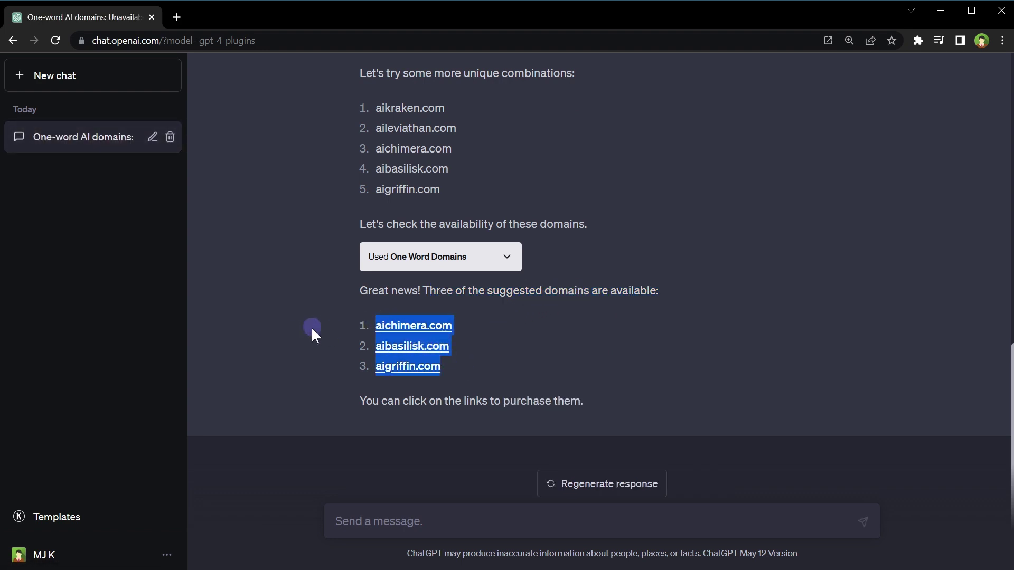
{"action": "left_click", "coordinate": [341, 333]}
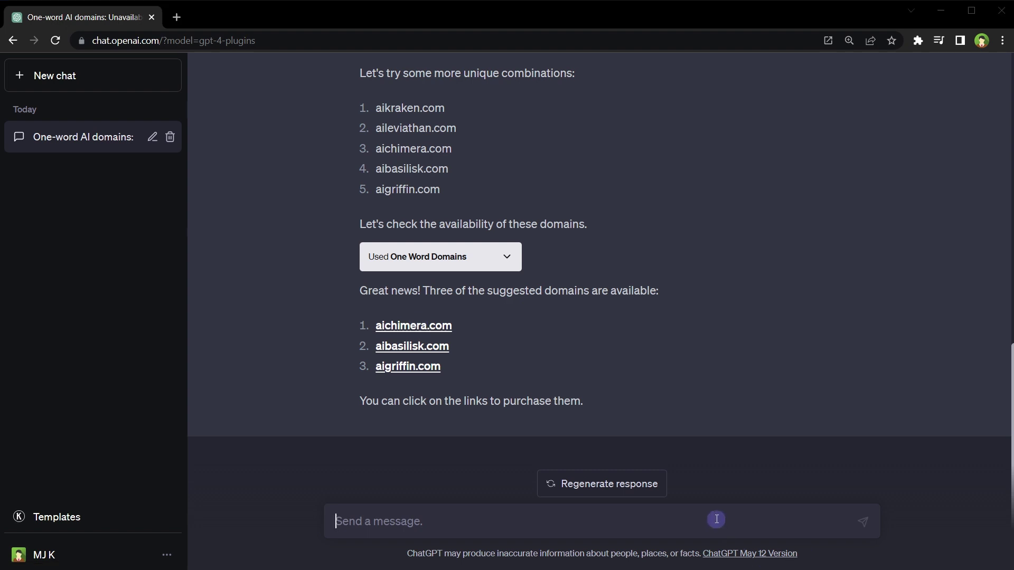
Ask whether innovatenode.com is available, then paste a question about Lahore's current weather.
{"action": "left_click", "coordinate": [781, 525]}
{"action": "type", "text": "Is innovatenode.com domain available?"}
{"action": "key", "text": "ctrl+a"}
{"action": "key", "text": "Right"}
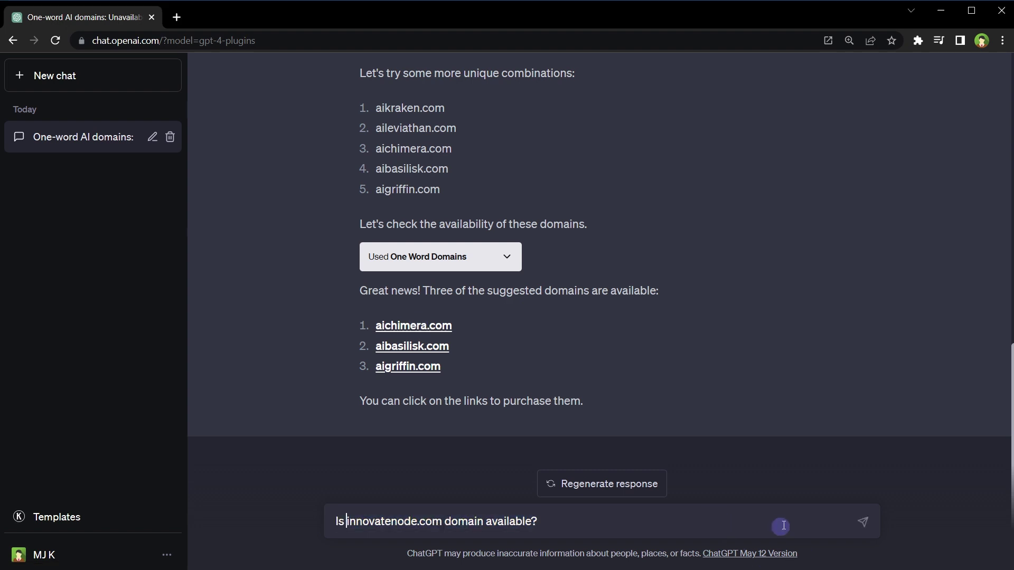
{"action": "key", "text": "Home"}
{"action": "key", "text": "ctrl+Right"}
{"action": "key", "text": "ctrl+shift+Right"}
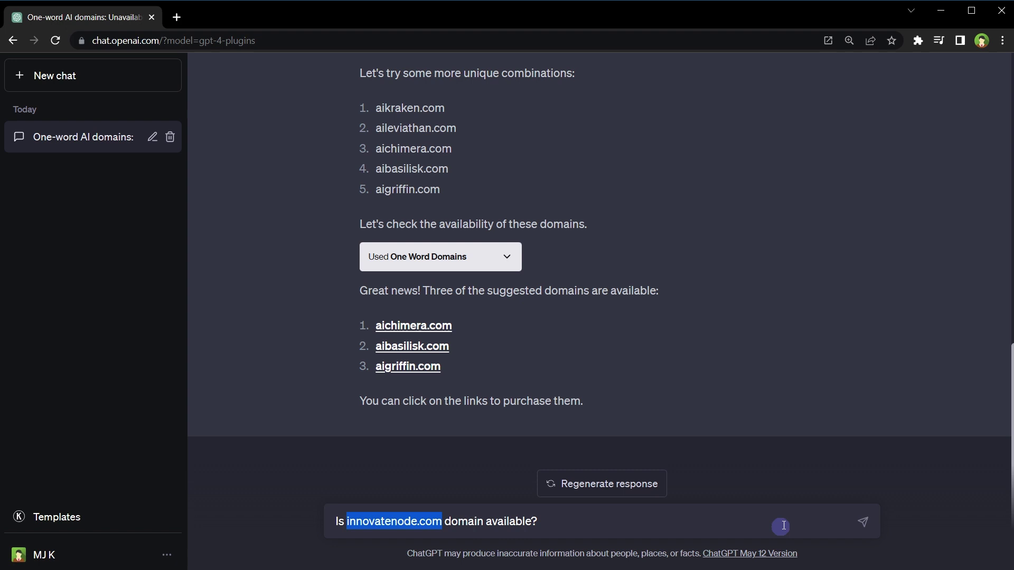
{"action": "key", "text": "Right"}
{"action": "key", "text": "Return"}
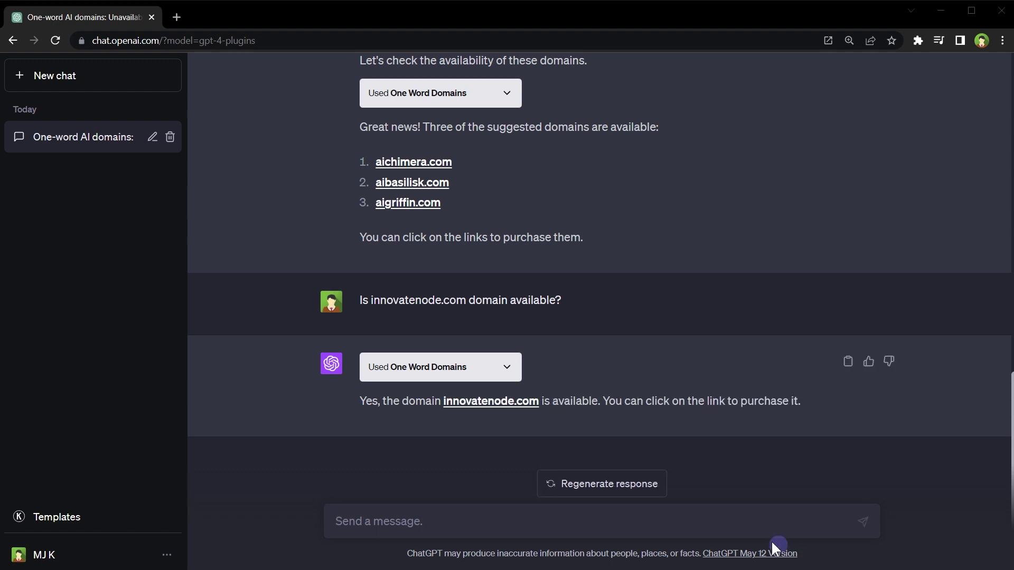
{"action": "type", "text": "give me current weather report and condition for lahore pakistan"}
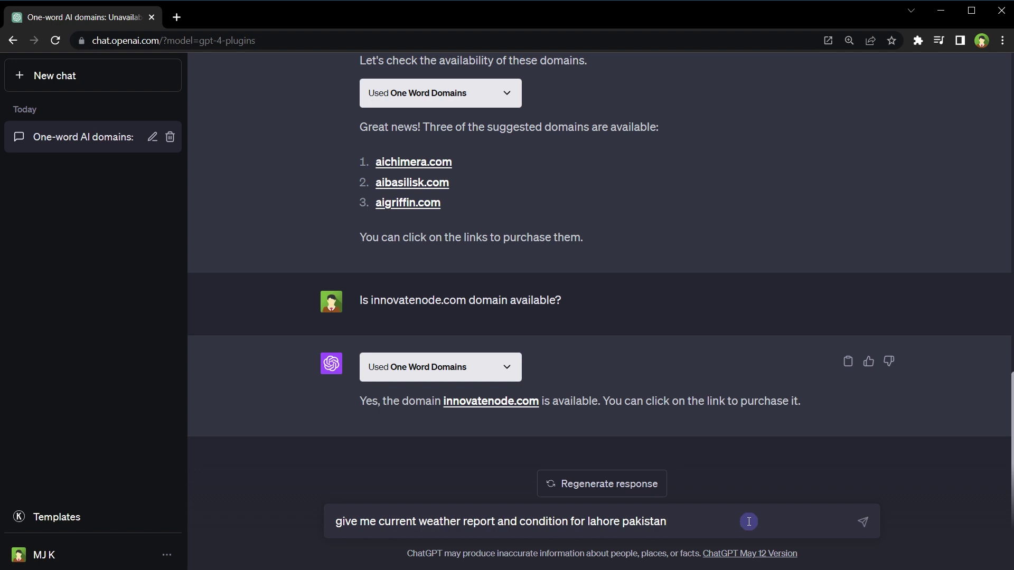
Send the Lahore weather request and get the hazy 28°C, 4,000 m visibility report.
{"action": "key", "text": "Return"}
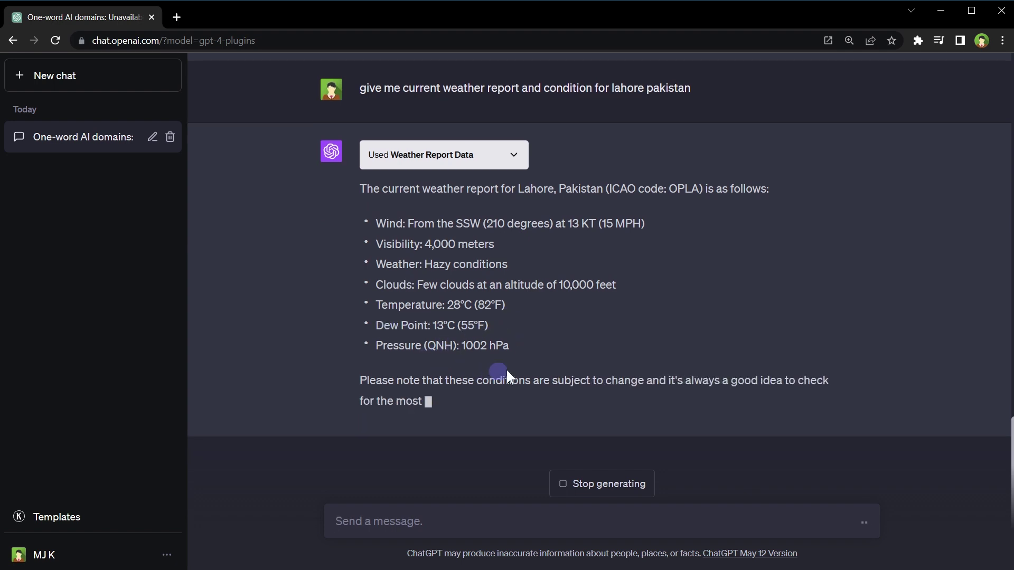
Request a cupcake recipe from Tasty and look over the returned Succulent Cupcakes recipe.
{"action": "left_click", "coordinate": [660, 516]}
{"action": "type", "text": "give me recipe of perfect cupcakes"}
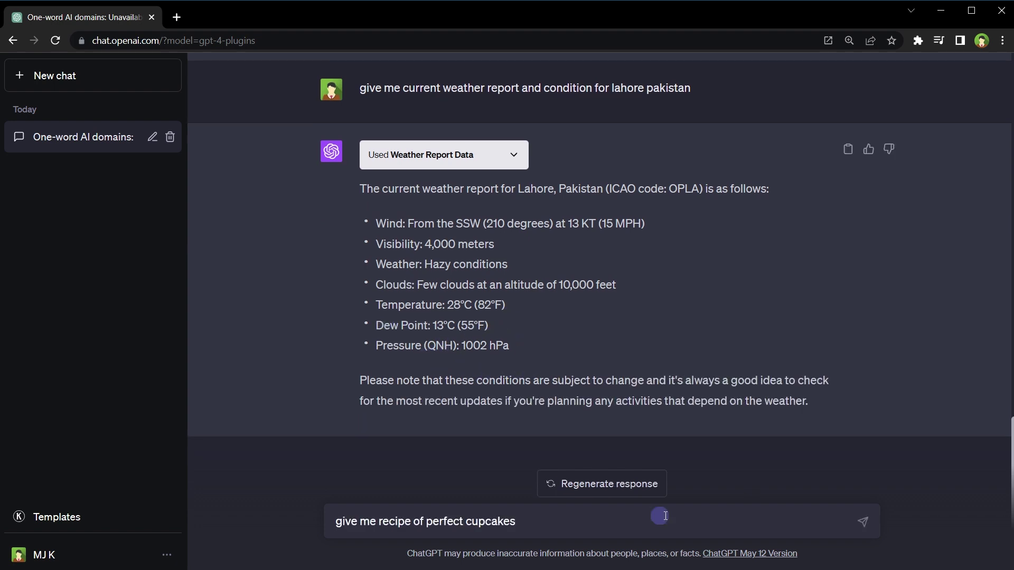
{"action": "key", "text": "ctrl+a"}
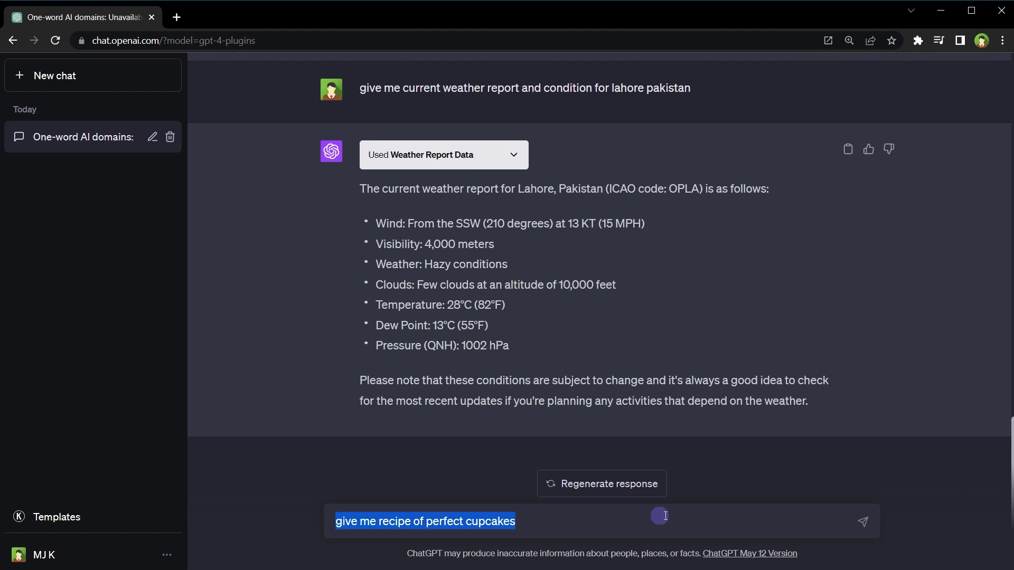
{"action": "left_click", "coordinate": [660, 516]}
{"action": "key", "text": "Return"}
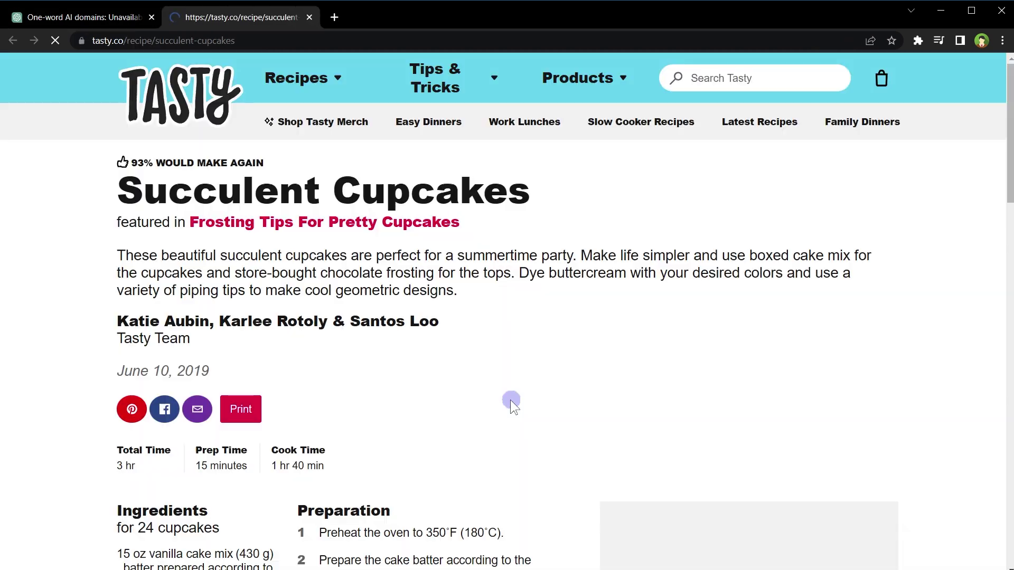
{"action": "scroll", "coordinate": [510, 401], "scroll_direction": "down", "scroll_amount": 9}
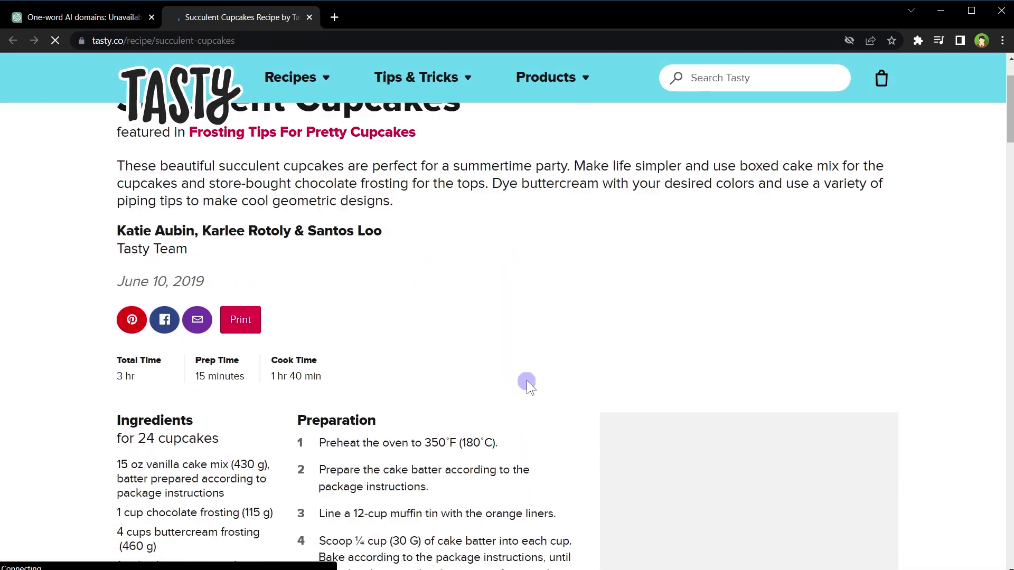
{"action": "scroll", "coordinate": [476, 365], "scroll_direction": "up", "scroll_amount": 3}
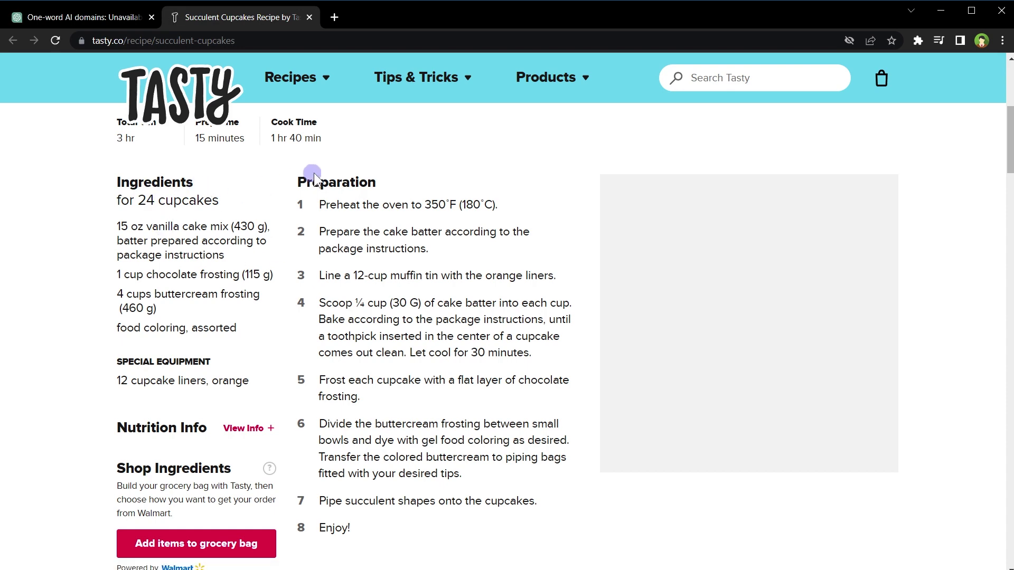
Start a new chat with Ambition enabled and One Word Domains disabled.
{"action": "left_click", "coordinate": [309, 17]}
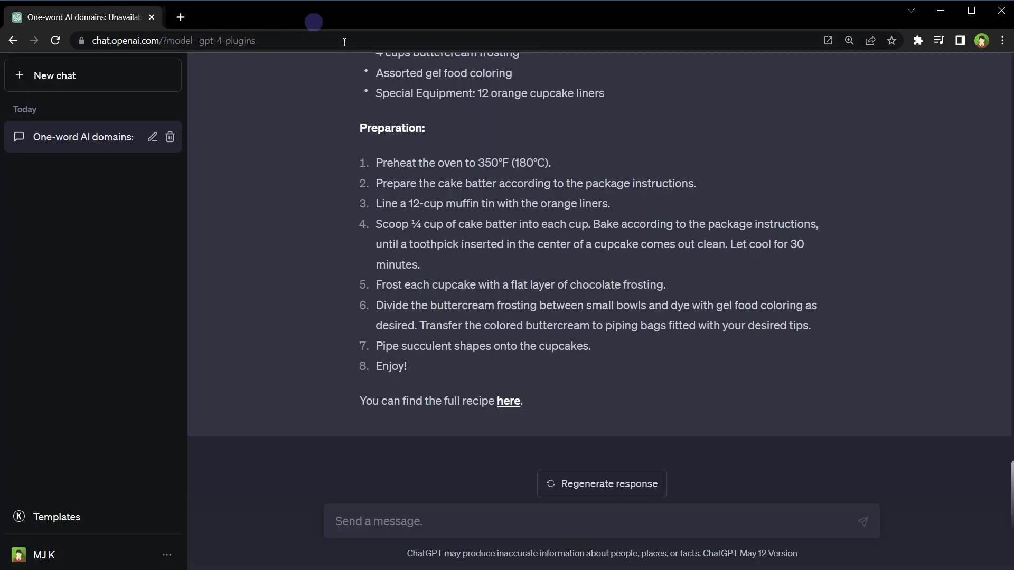
{"action": "left_click", "coordinate": [143, 91]}
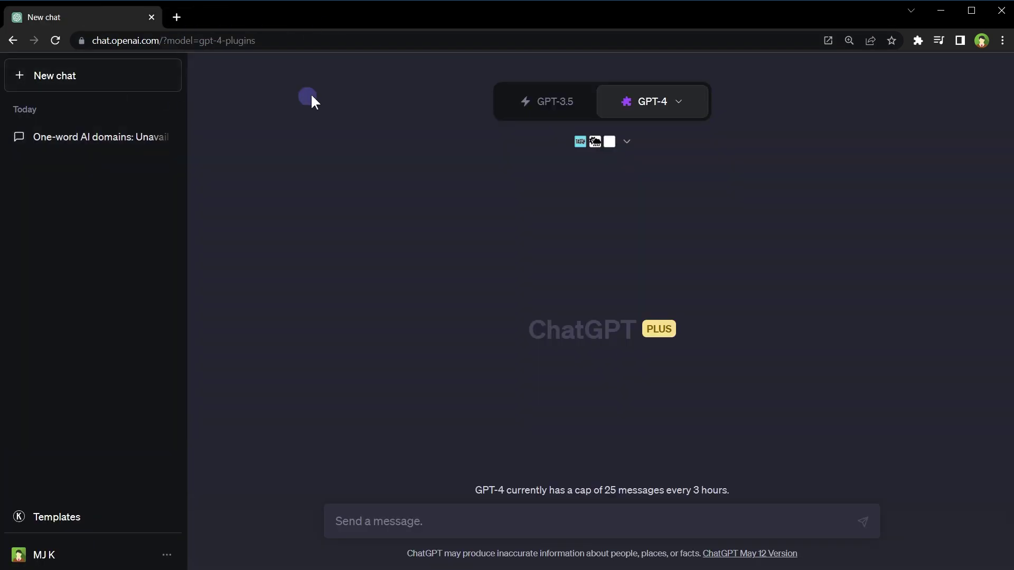
{"action": "left_click", "coordinate": [627, 144]}
{"action": "left_click", "coordinate": [667, 267]}
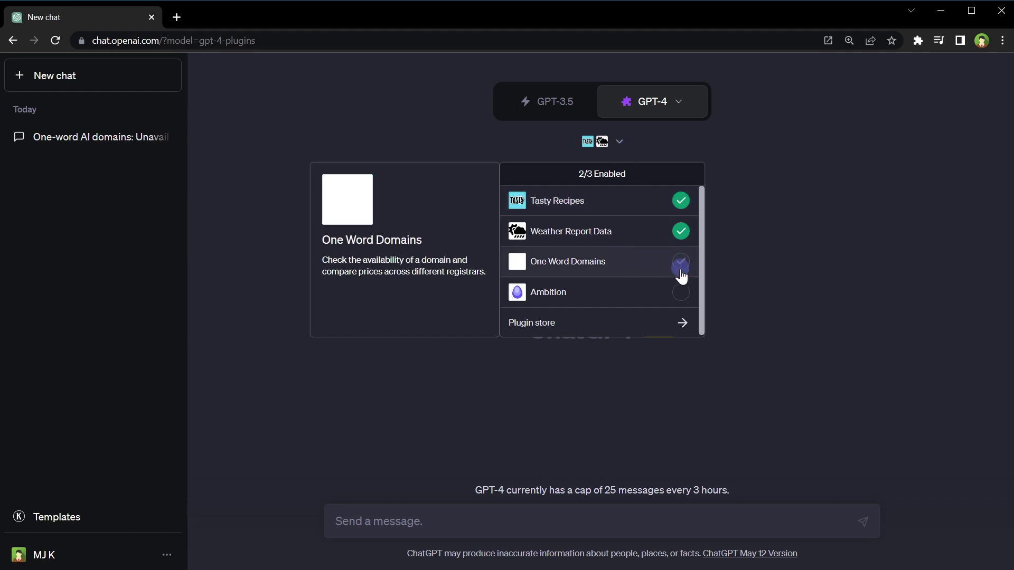
{"action": "left_click", "coordinate": [680, 294]}
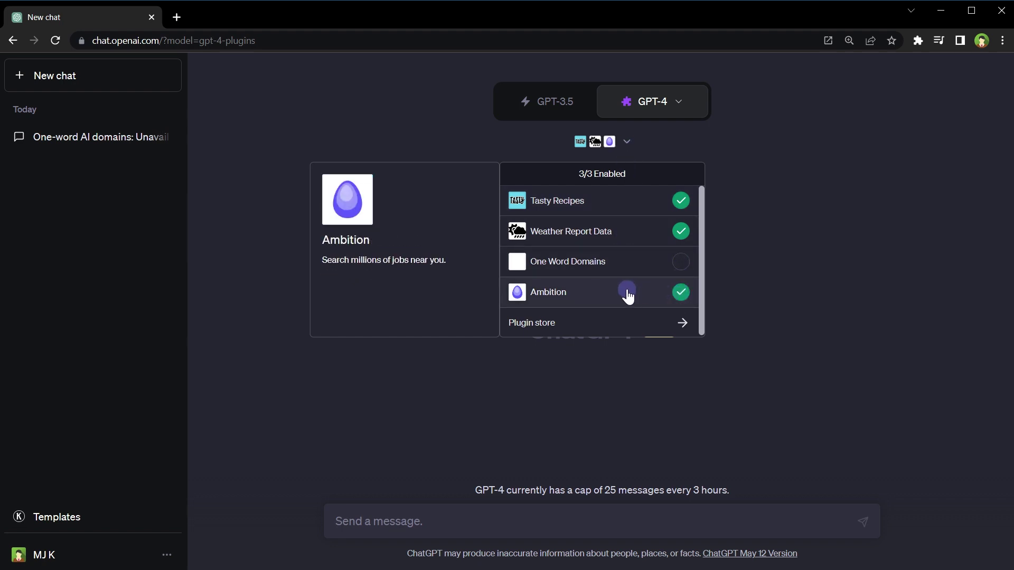
{"action": "left_click", "coordinate": [775, 520]}
Ask 'i need a job for frontend developer role in India'.
{"action": "type", "text": "i need a job for frontend developer role in India"}
{"action": "key", "text": "ctrl+a"}
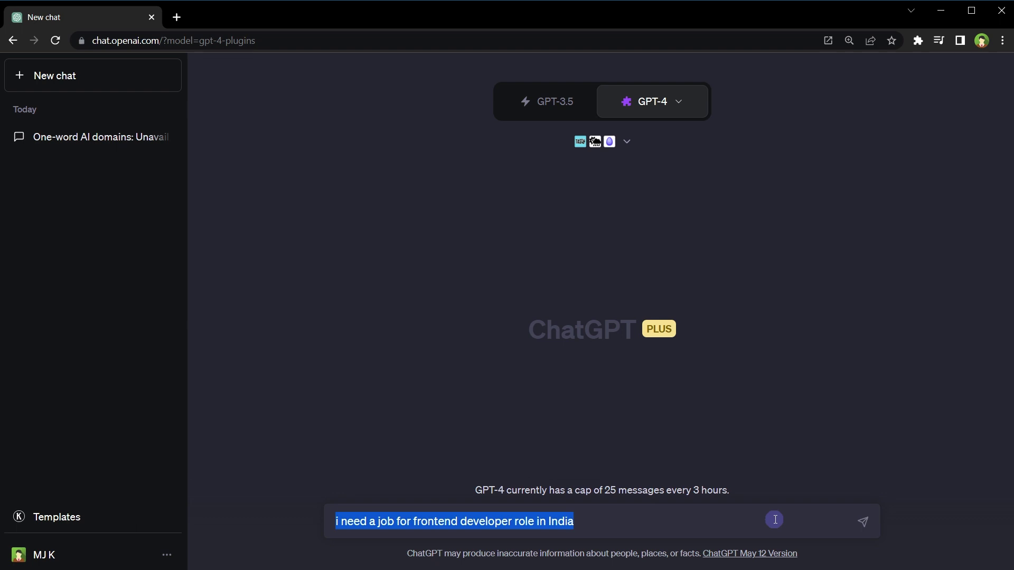
{"action": "key", "text": "Return"}
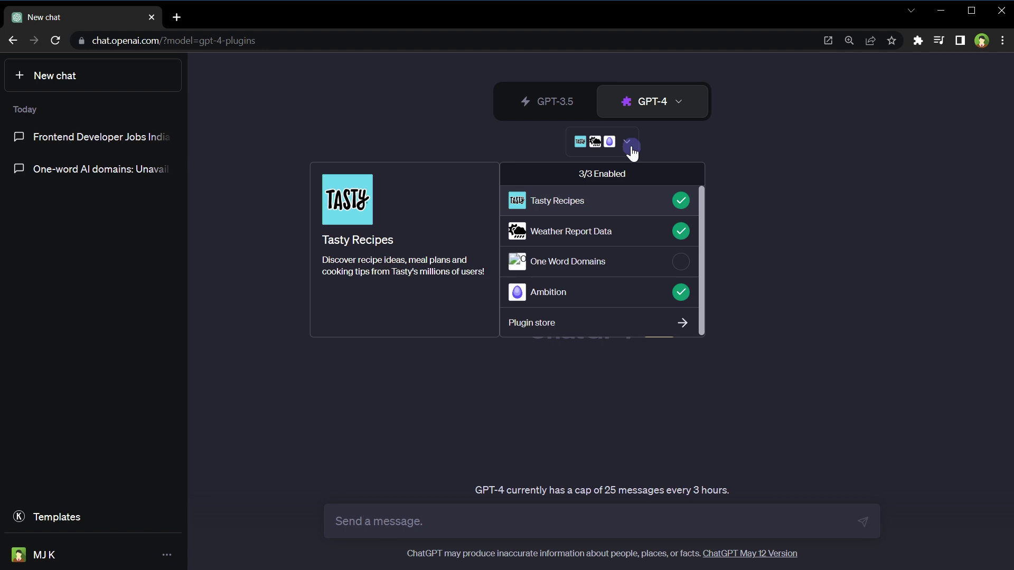
Open the Plugin store from the plugin dropdown to browse its New tab.
{"action": "left_click", "coordinate": [576, 326]}
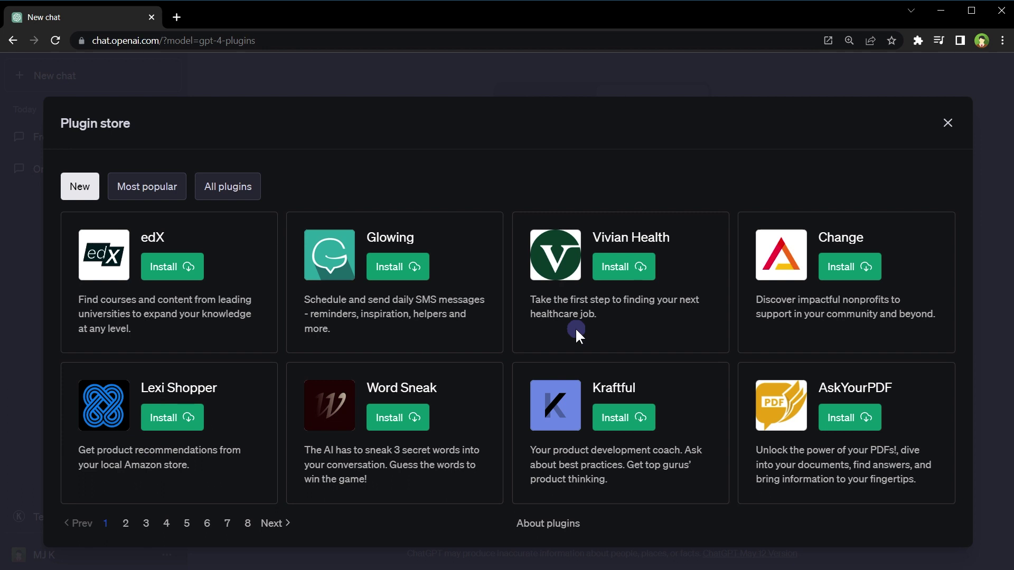